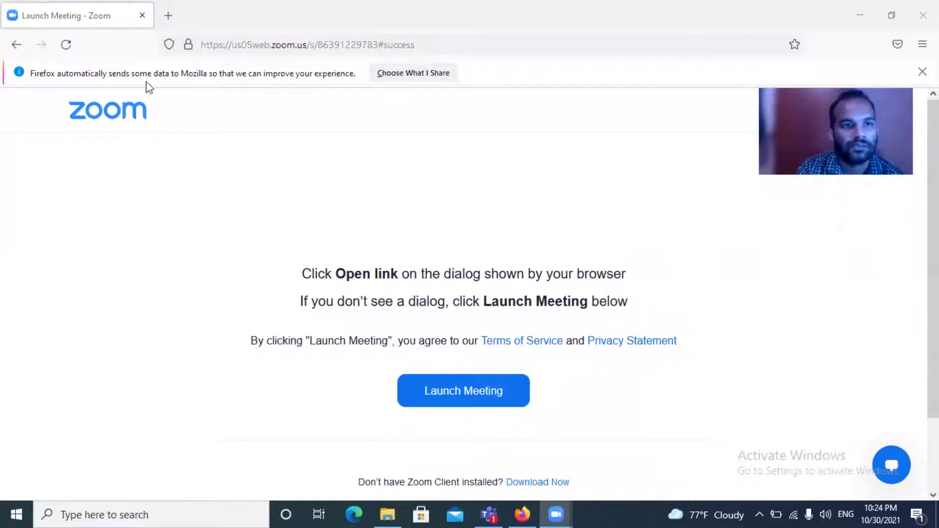
# Search Google for office365 in a new browser tab.
pyautogui.click(168, 15)
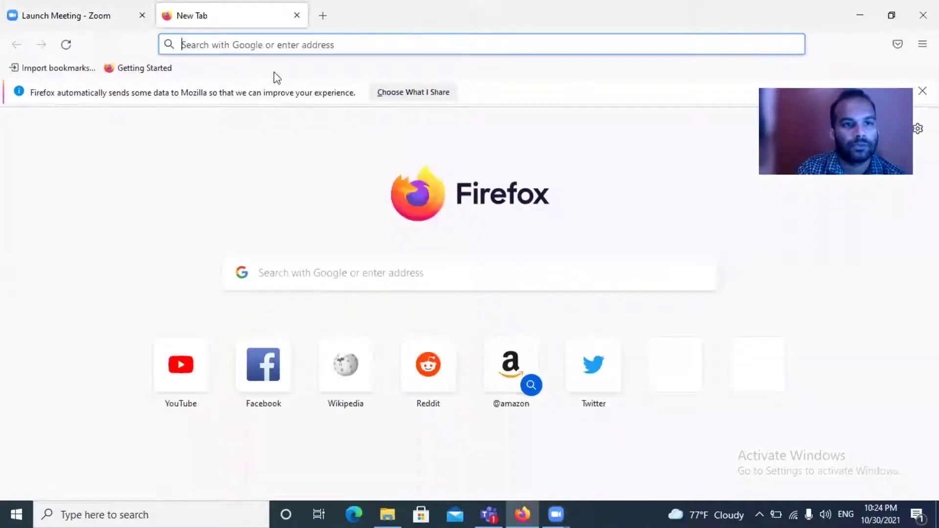
pyautogui.click(255, 47)
pyautogui.write('off')
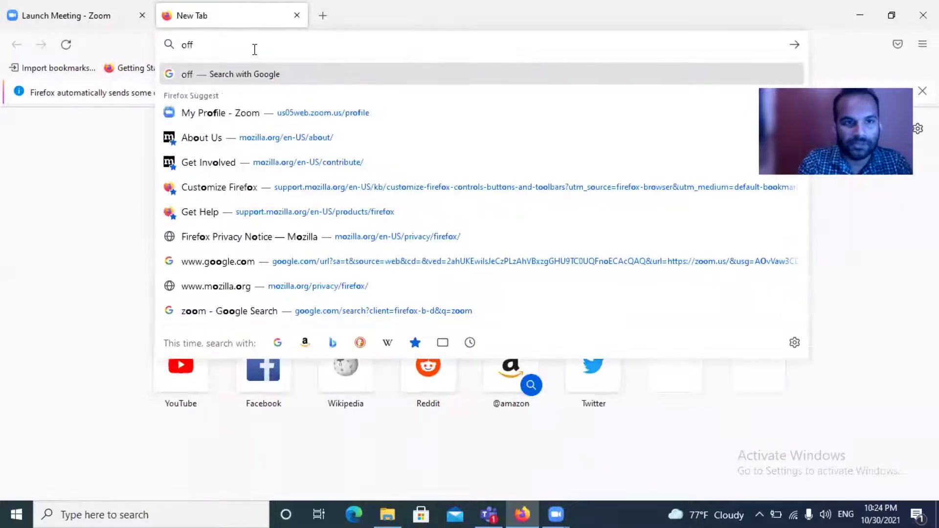
pyautogui.write('ice')
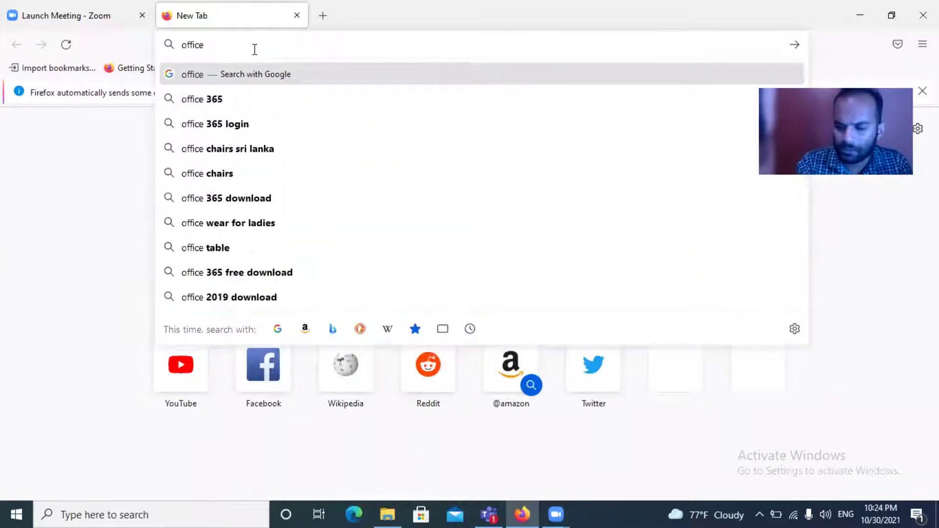
pyautogui.write('365')
pyautogui.press('Return')
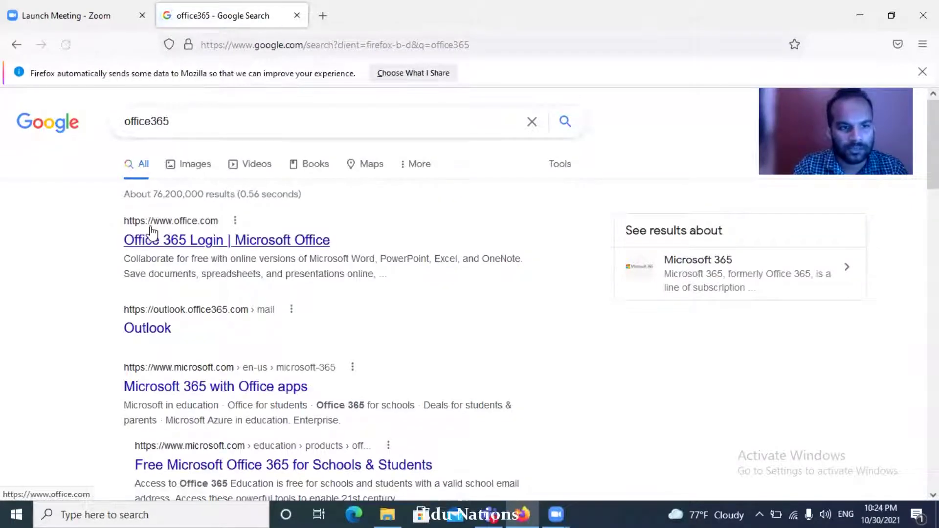
# Sign in through the Office 365 Login result with the account e-mail and password, declining saved login, staying signed in.
pyautogui.click(200, 249)
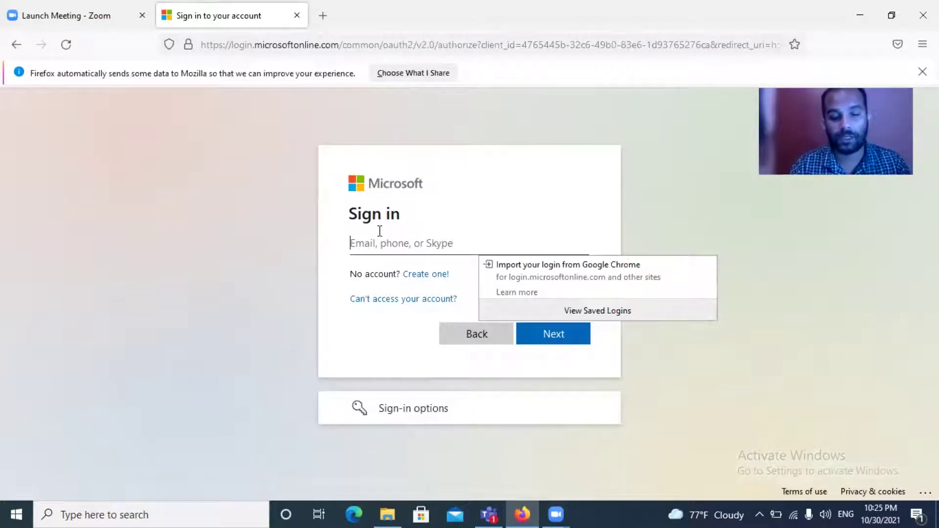
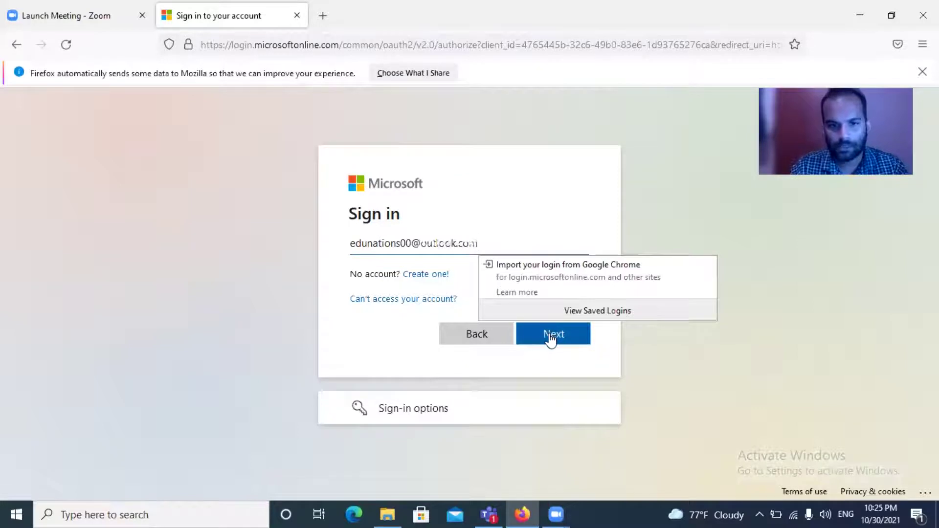
pyautogui.click(551, 337)
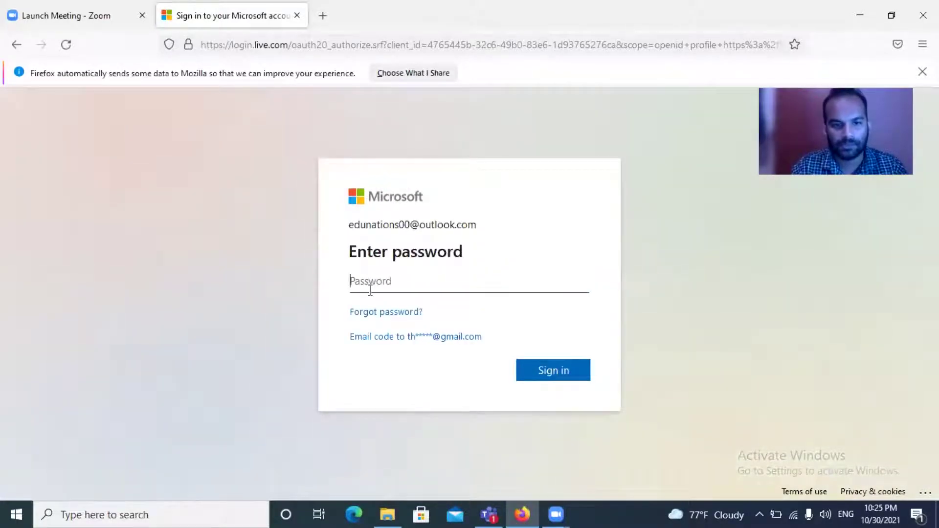
pyautogui.write('••')
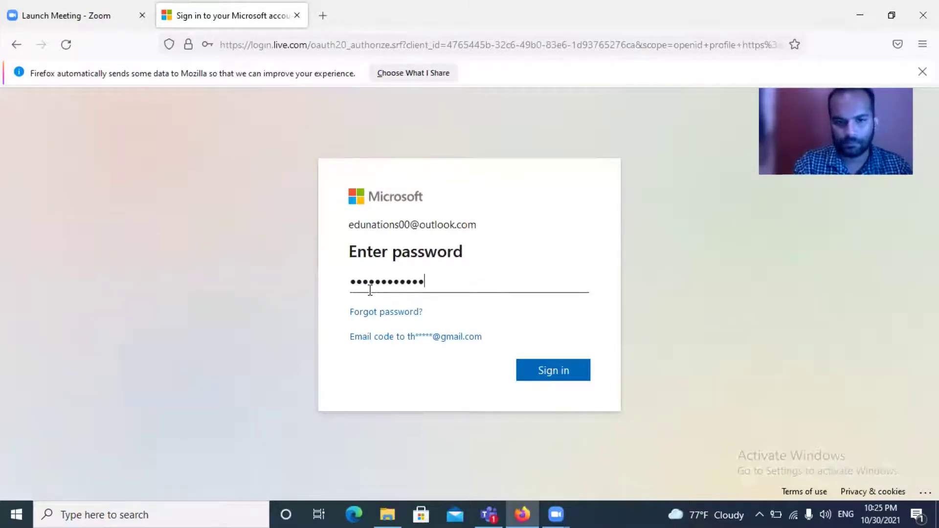
pyautogui.write('•••••••••••')
pyautogui.press('Return')
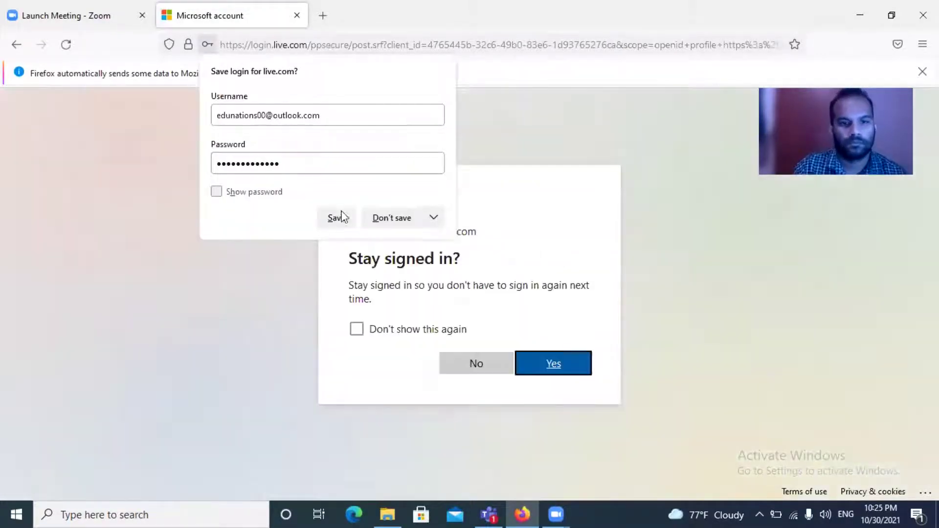
pyautogui.click(390, 217)
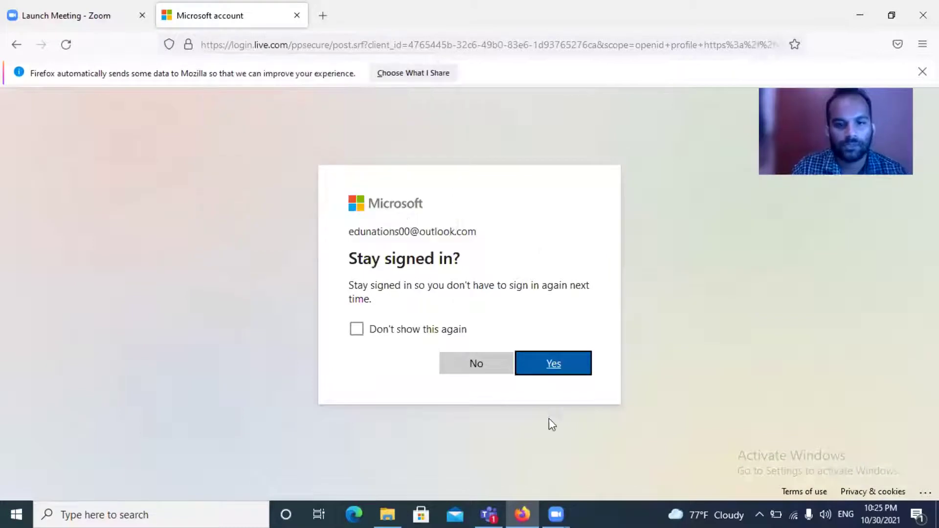
pyautogui.click(544, 362)
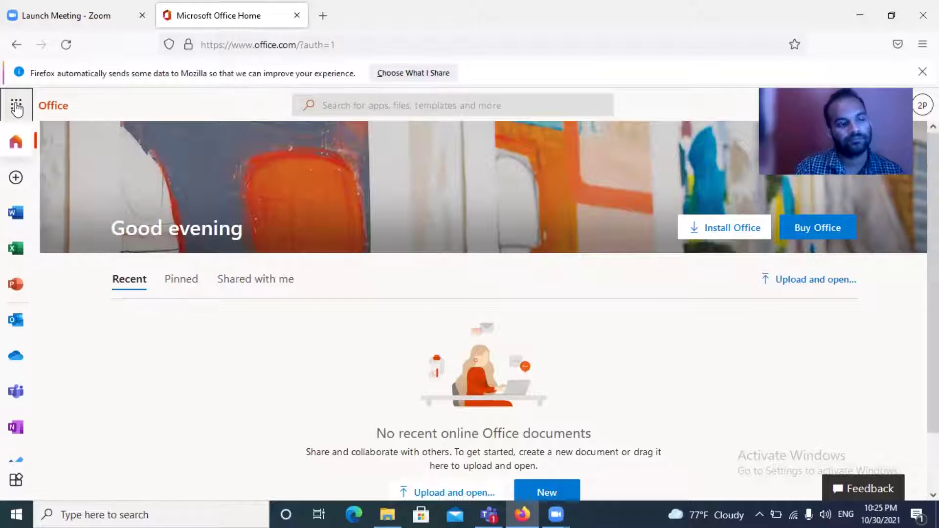
# Reload office.com, close the Zoom tab, and launch Outlook from the Microsoft 365 app list.
pyautogui.click(17, 107)
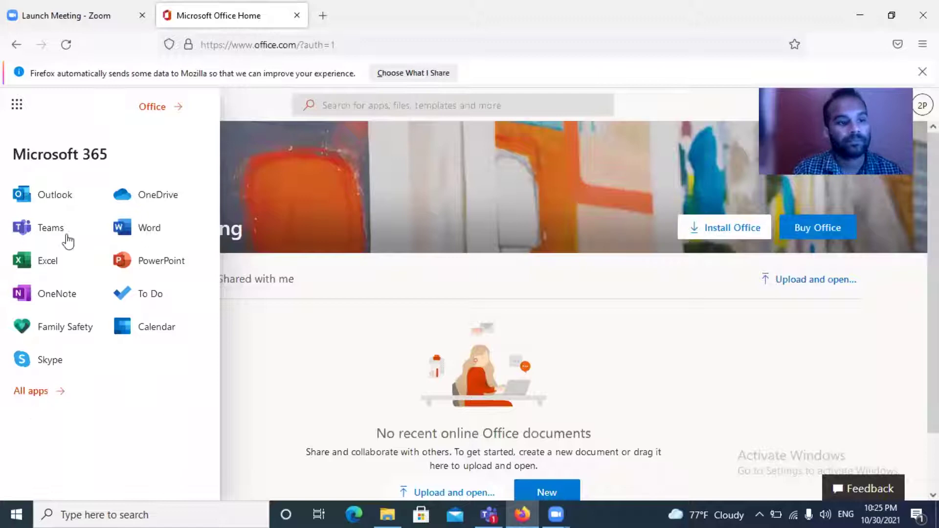
pyautogui.click(47, 200)
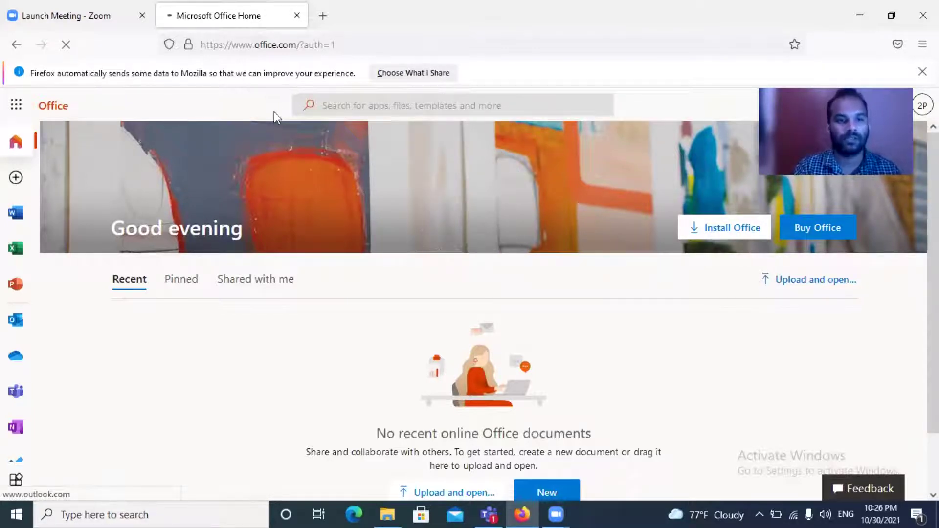
pyautogui.click(403, 52)
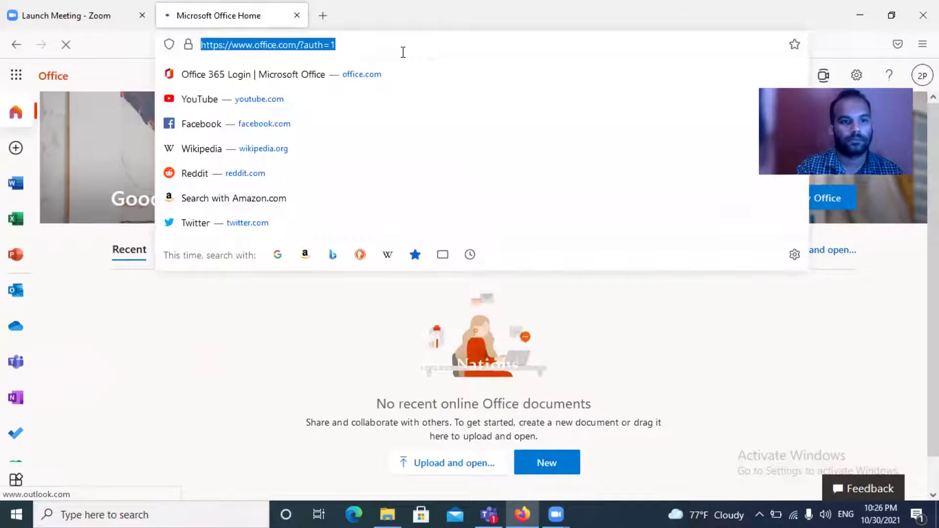
pyautogui.press('Return')
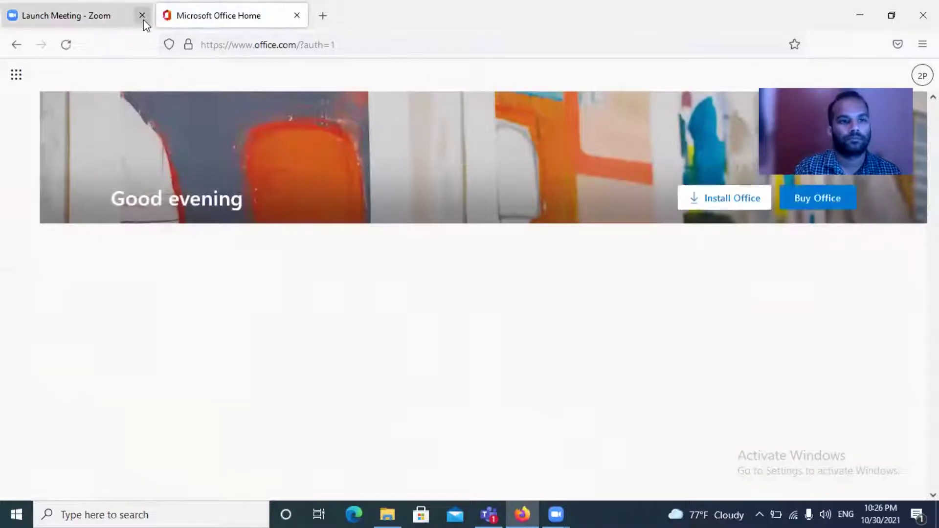
pyautogui.click(142, 16)
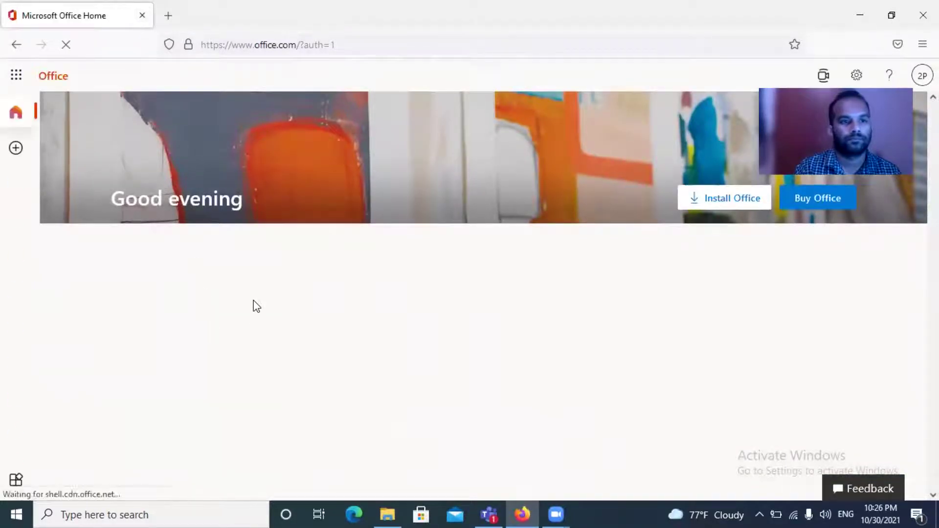
pyautogui.click(18, 77)
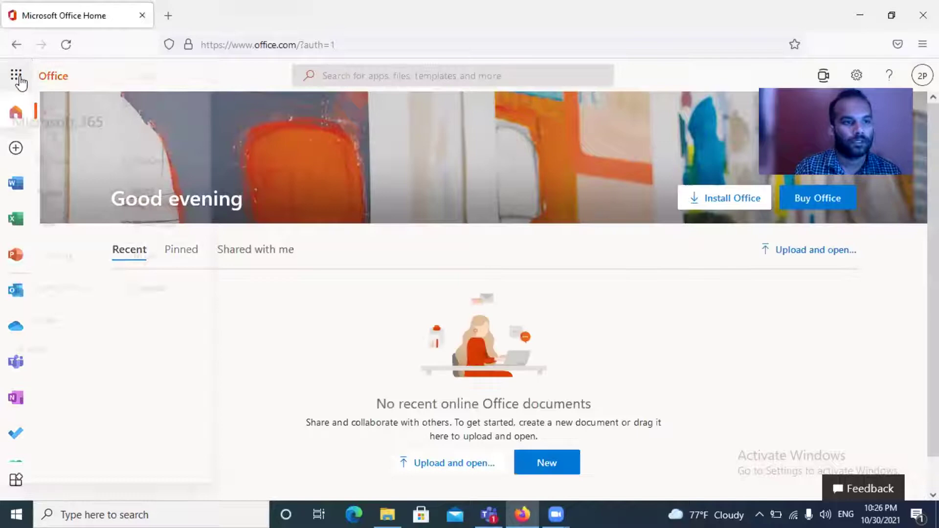
pyautogui.click(51, 173)
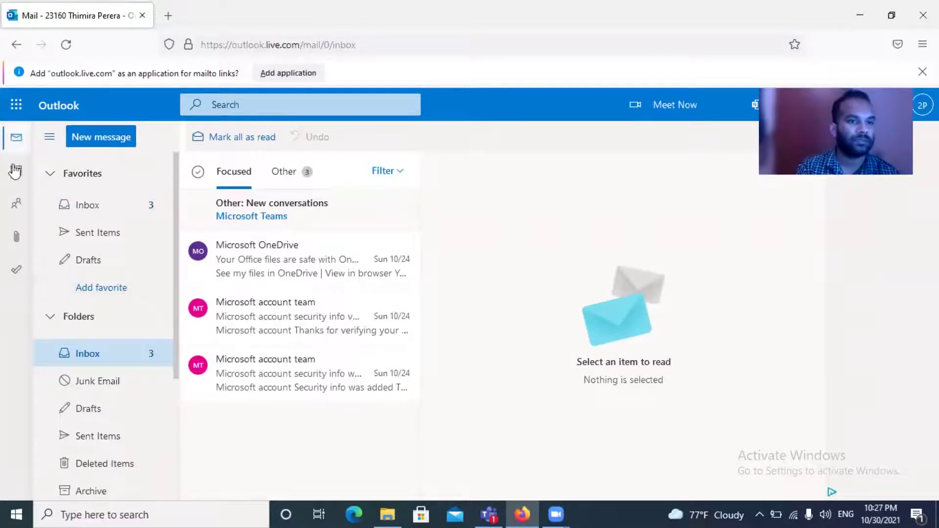
# Switch Outlook from Mail to the October 2021 calendar month view.
pyautogui.click(14, 205)
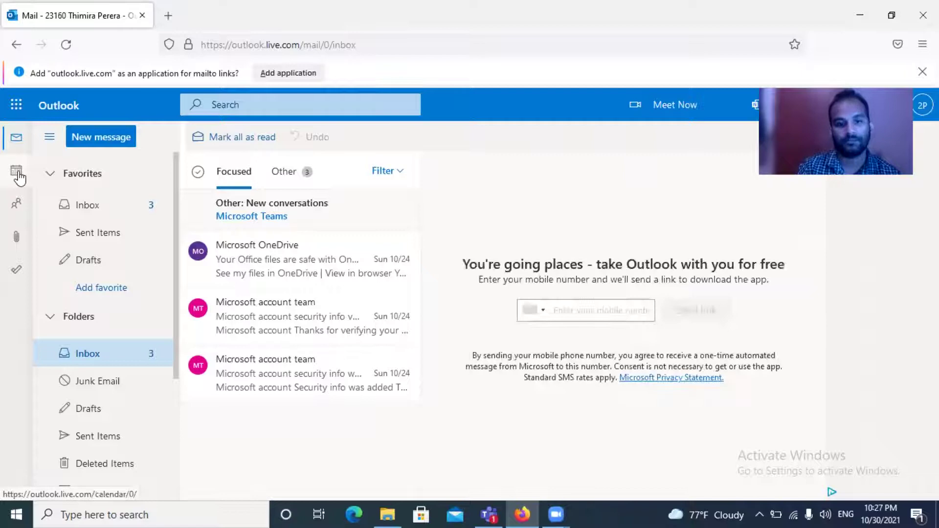
pyautogui.click(18, 173)
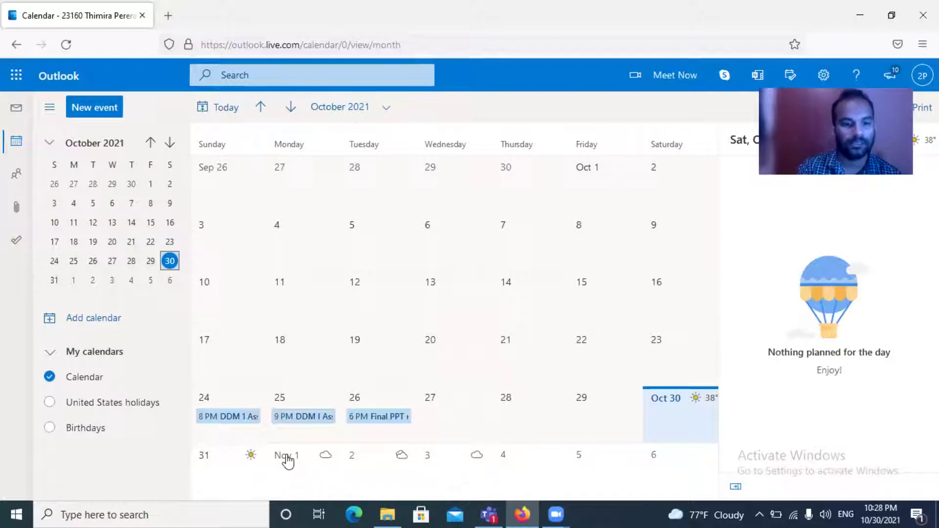
# Select Monday, 1 November 2021 in the month calendar.
pyautogui.click(287, 459)
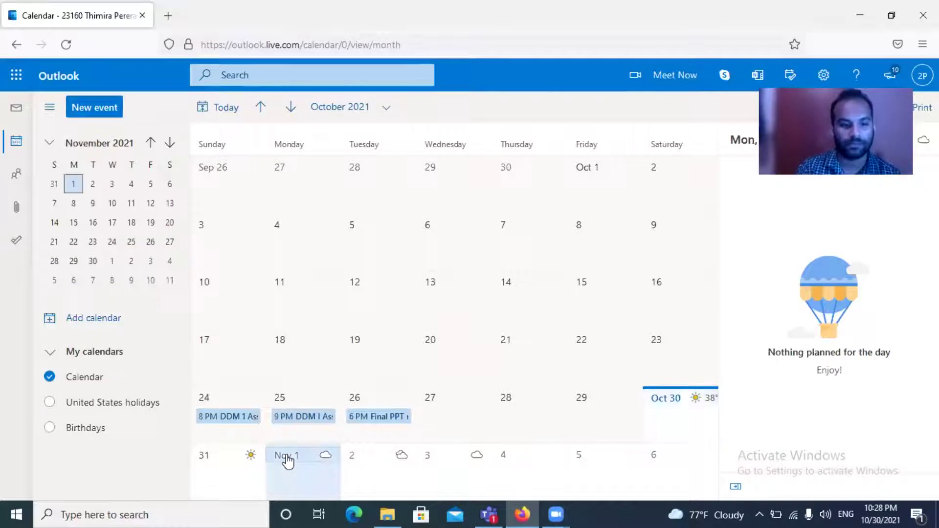
# Create a new 1 November event, reviewing reminder options unchanged and placing the cursor in the title.
pyautogui.doubleClick(336, 478)
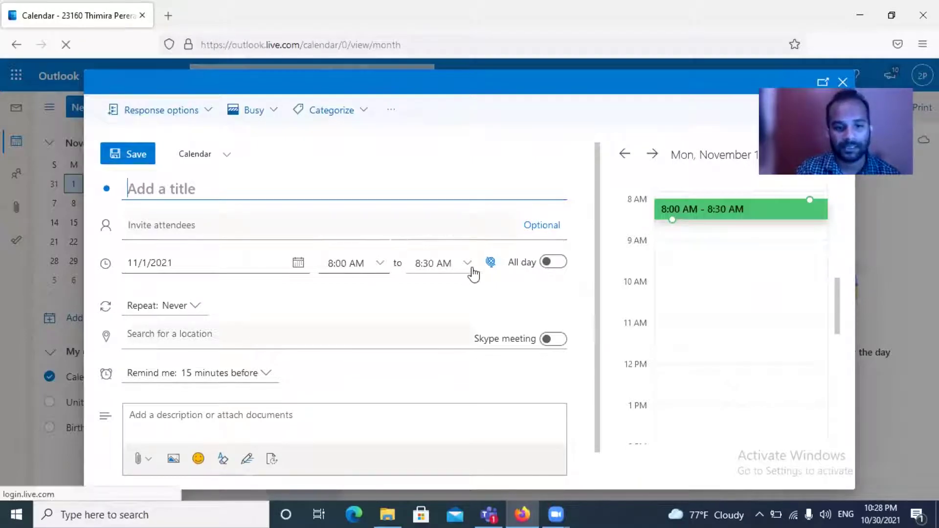
pyautogui.scroll(-1, 200, 316)
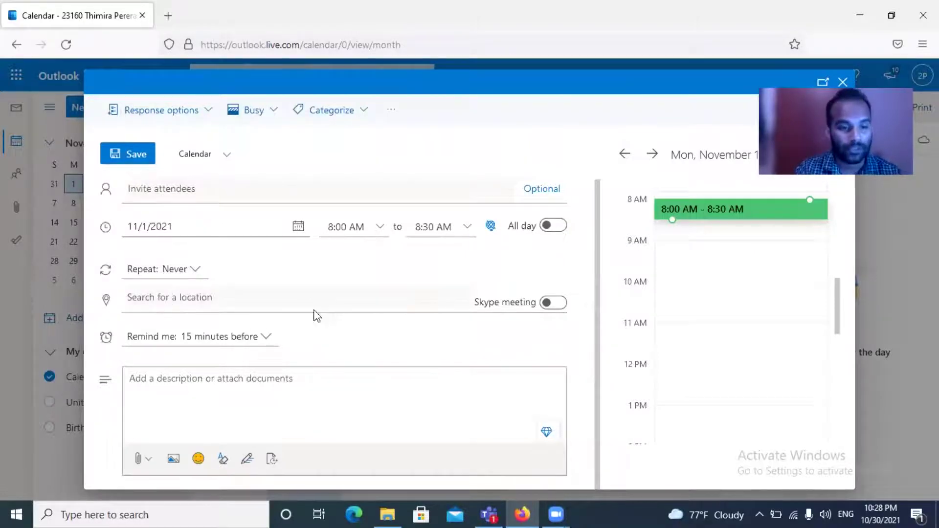
pyautogui.click(266, 338)
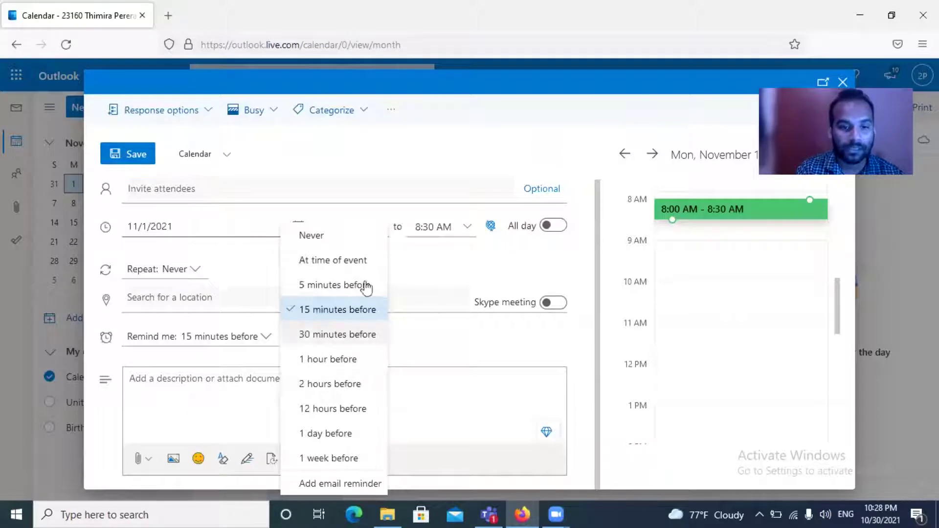
pyautogui.click(345, 161)
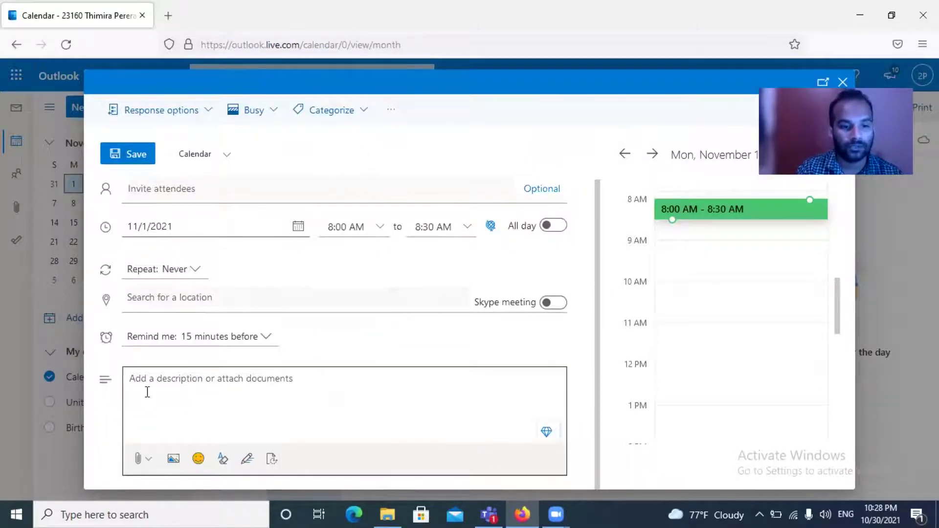
pyautogui.click(147, 392)
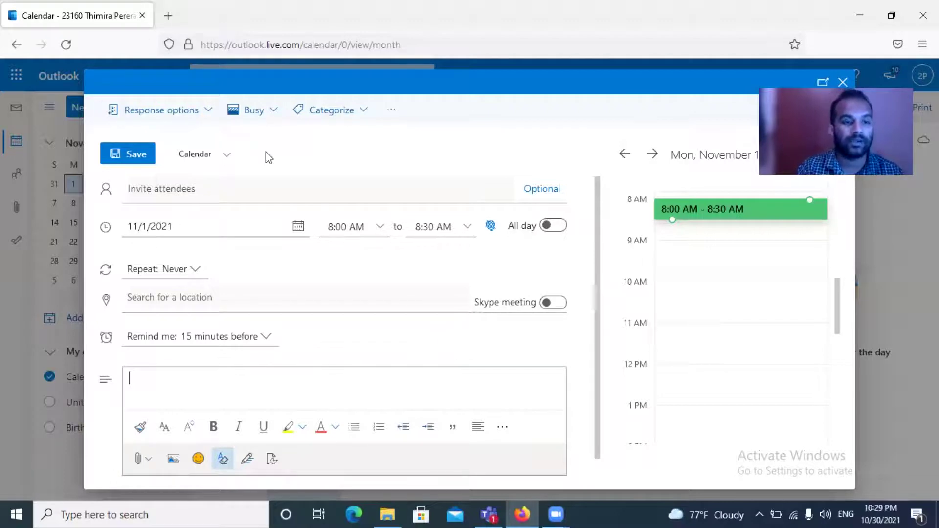
pyautogui.scroll(1, 442, 242)
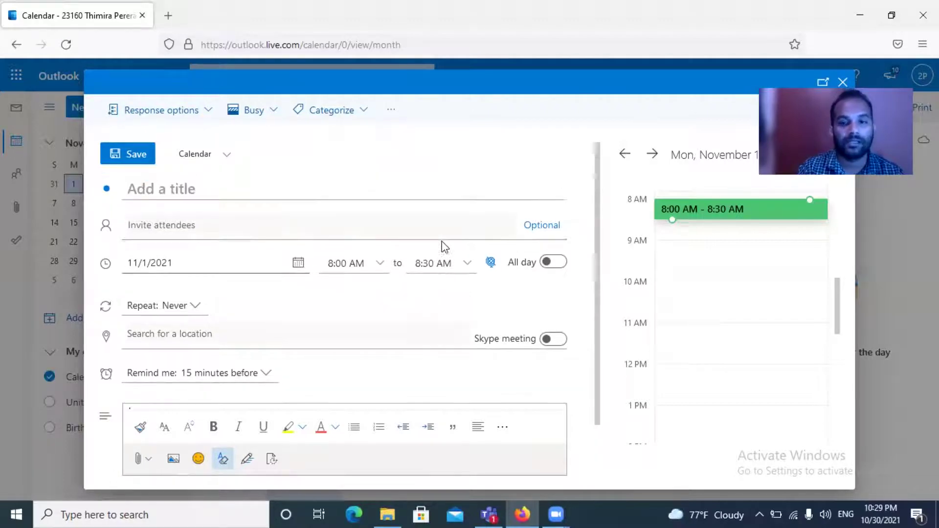
pyautogui.click(162, 194)
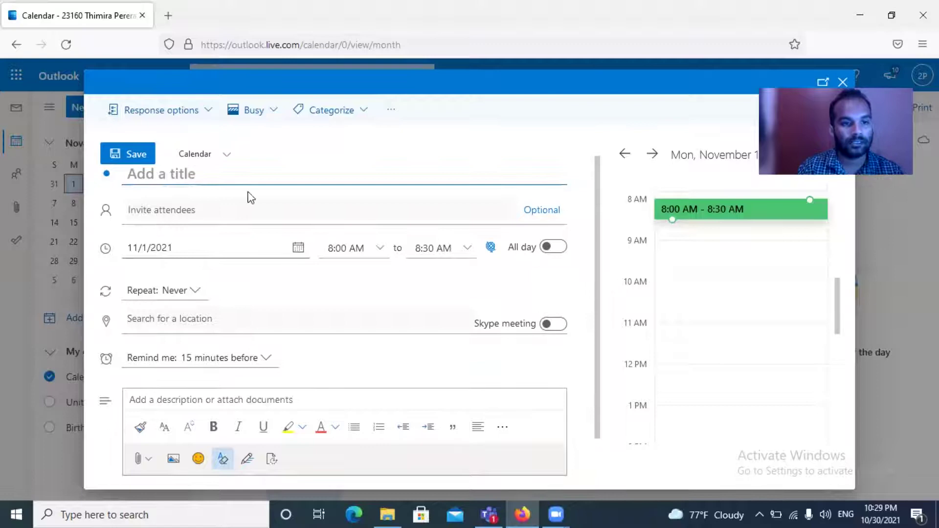
# Title the event 'Sample meeting' and invite one attendee by their e-mail address.
pyautogui.write('Sa')
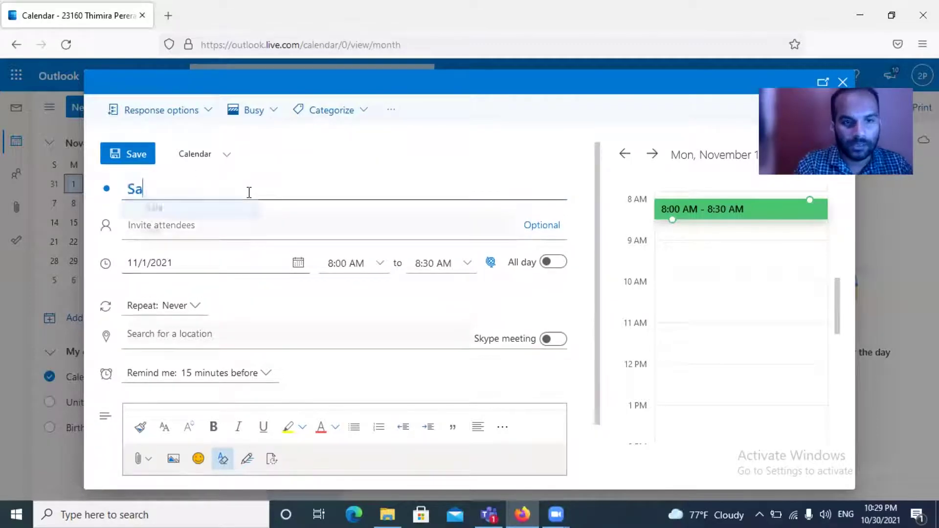
pyautogui.write('mple')
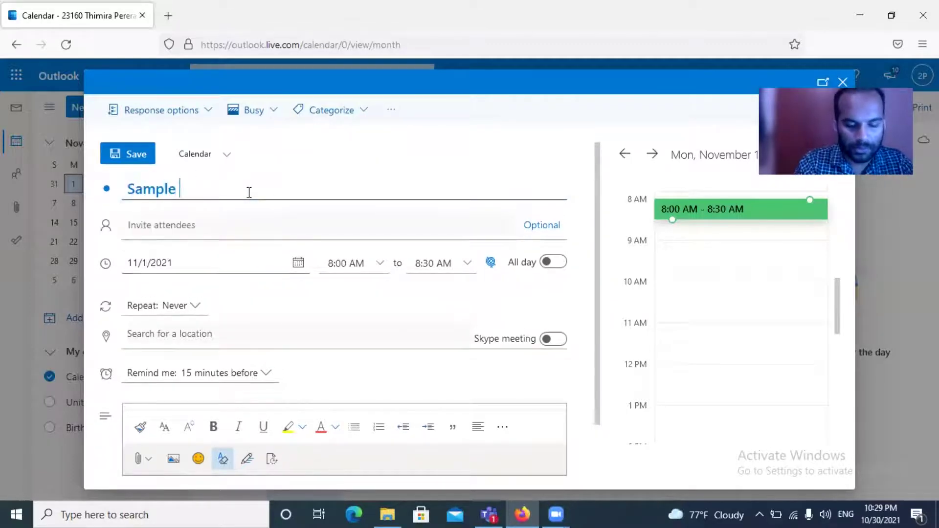
pyautogui.write(' mee')
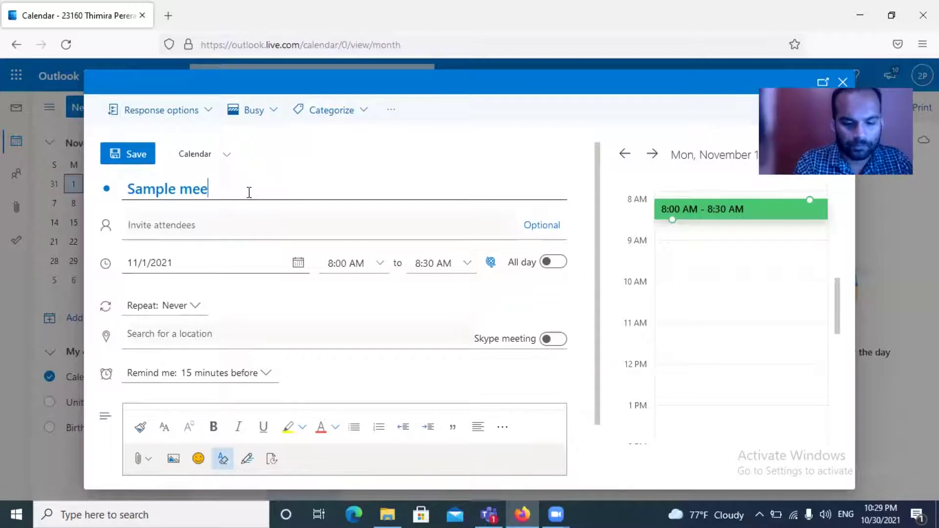
pyautogui.write('ting')
pyautogui.click(227, 233)
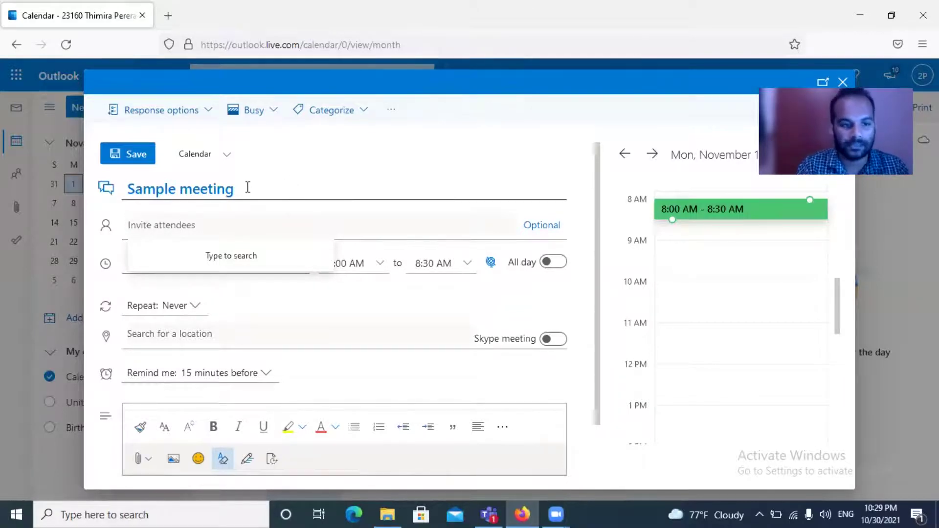
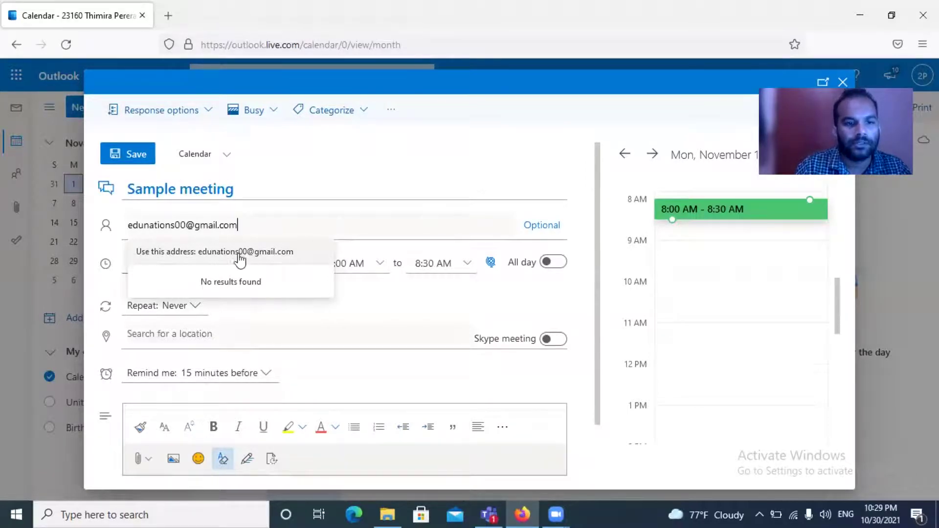
pyautogui.click(274, 250)
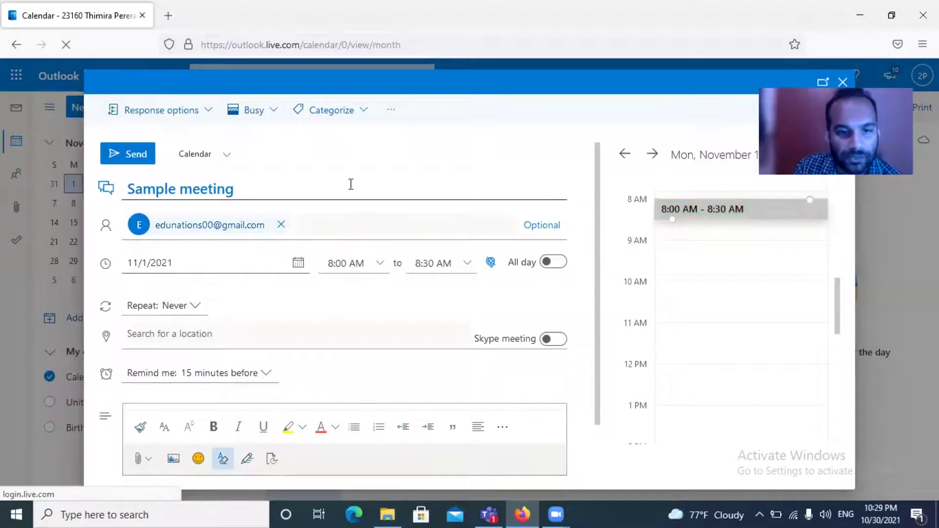
# Set the meeting for 11/1/2021 from 9:30 AM to 10:30 AM.
pyautogui.click(298, 264)
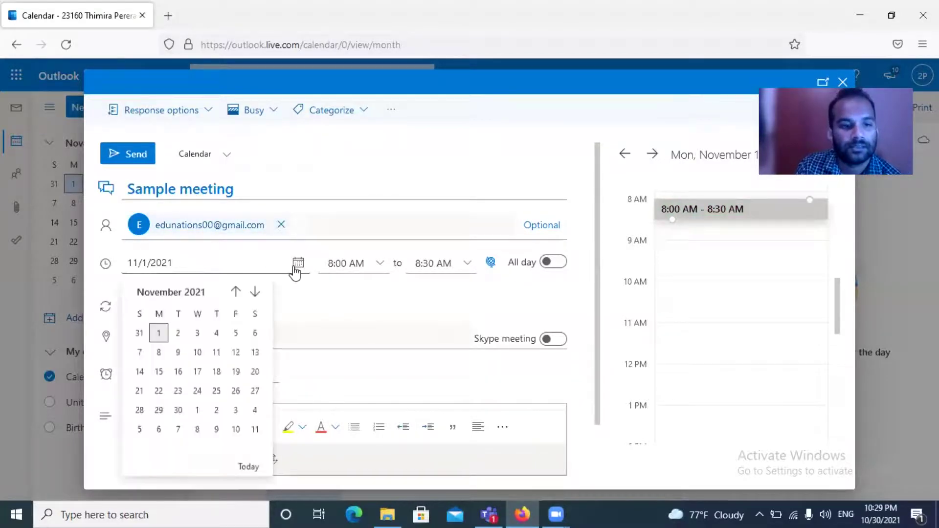
pyautogui.click(160, 334)
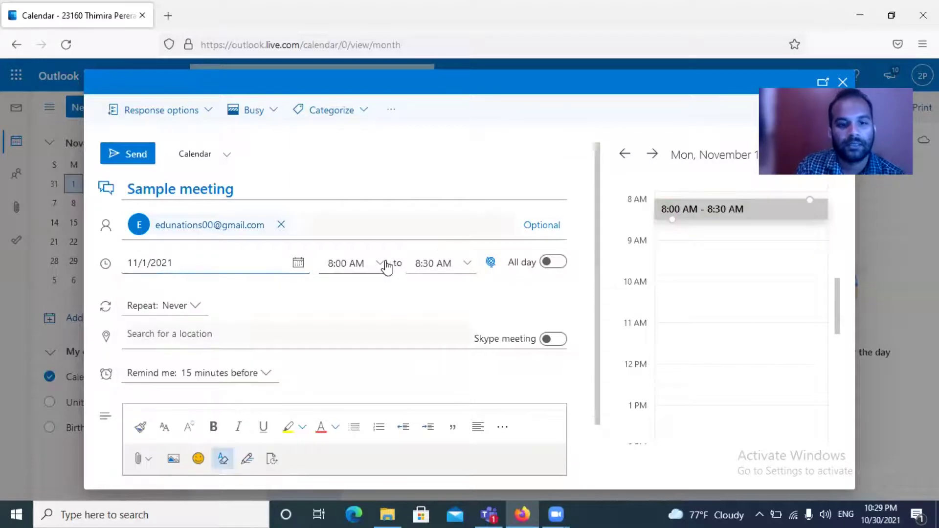
pyautogui.click(379, 266)
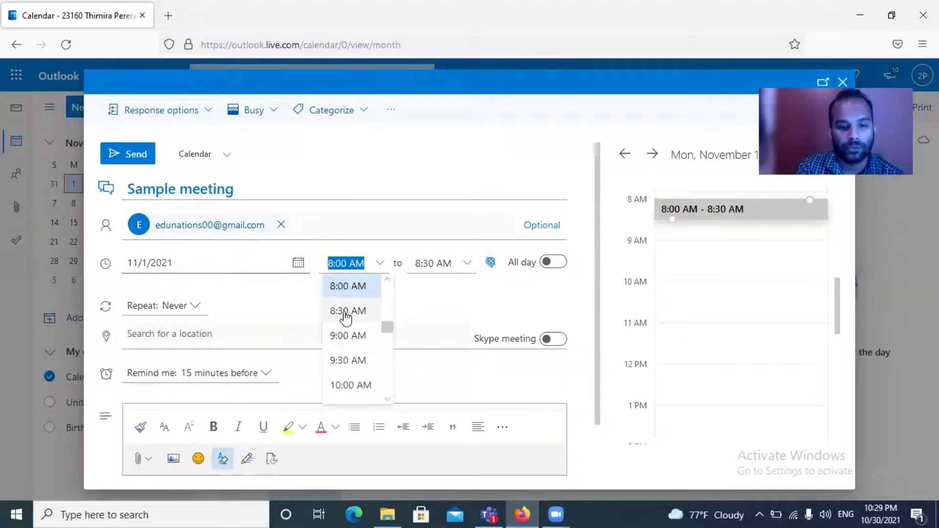
pyautogui.click(348, 362)
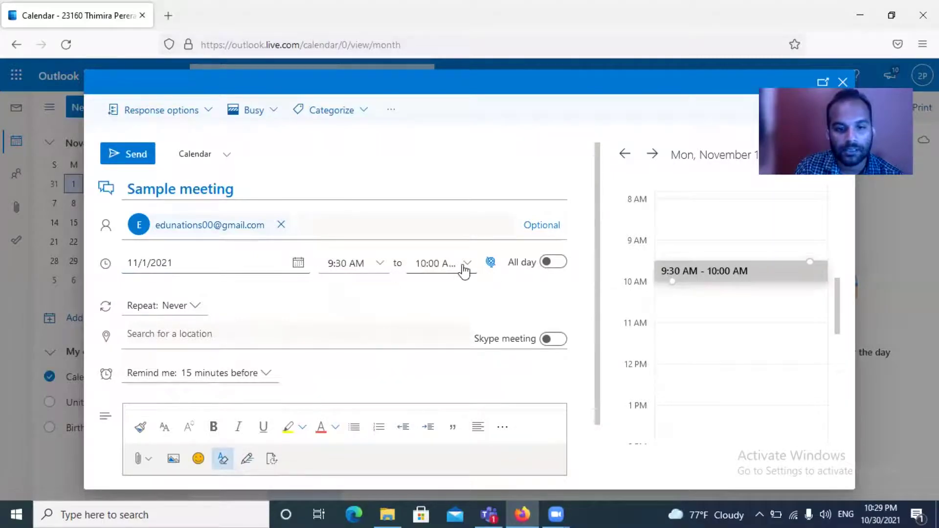
pyautogui.click(454, 263)
pyautogui.click(468, 265)
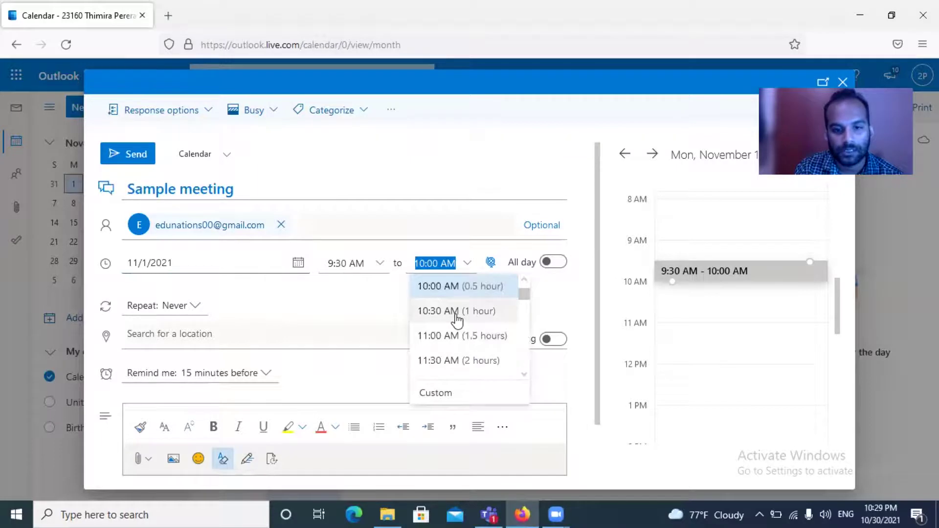
pyautogui.click(456, 317)
# Keep Repeat set to Never and block the site's location access request.
pyautogui.scroll(-2, 174, 298)
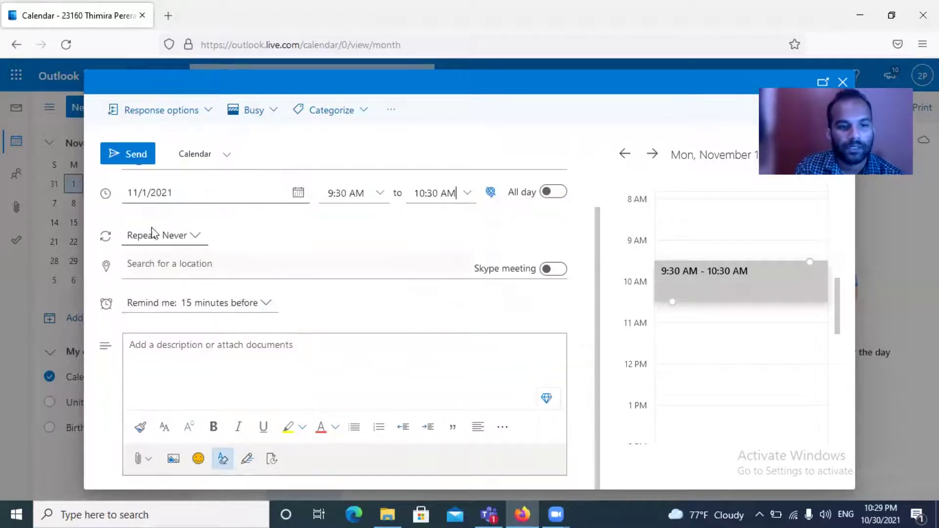
pyautogui.click(194, 238)
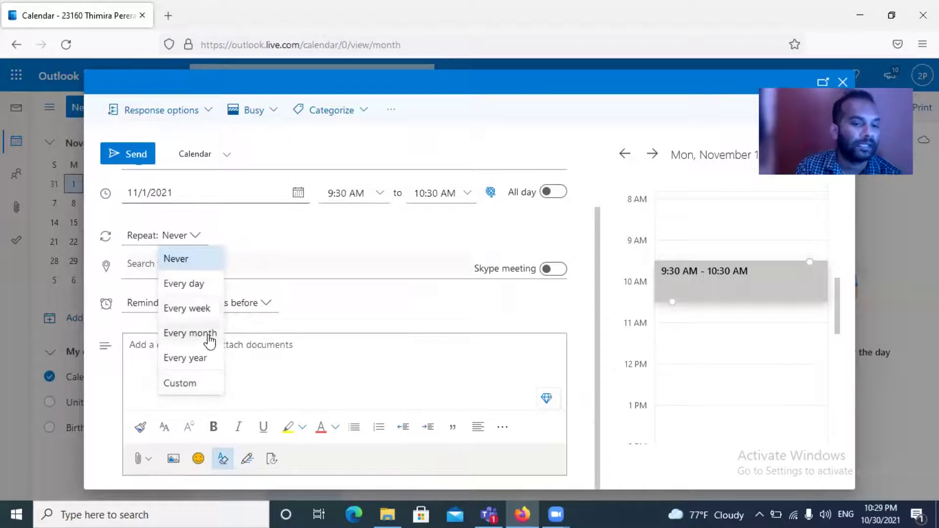
pyautogui.click(301, 251)
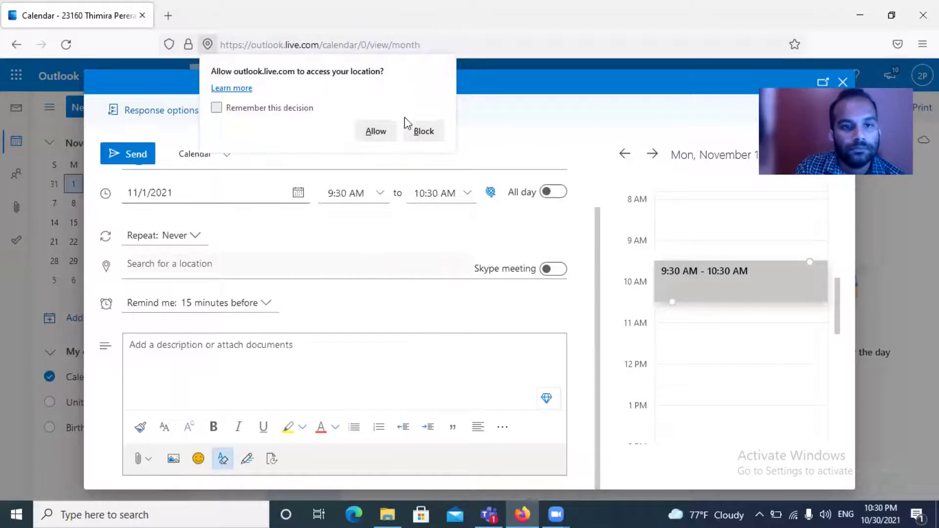
pyautogui.click(424, 131)
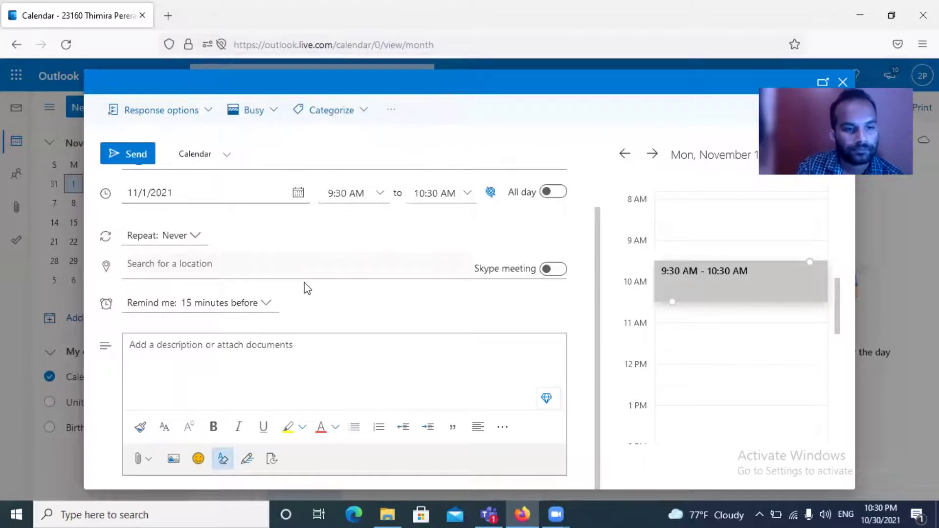
pyautogui.click(186, 356)
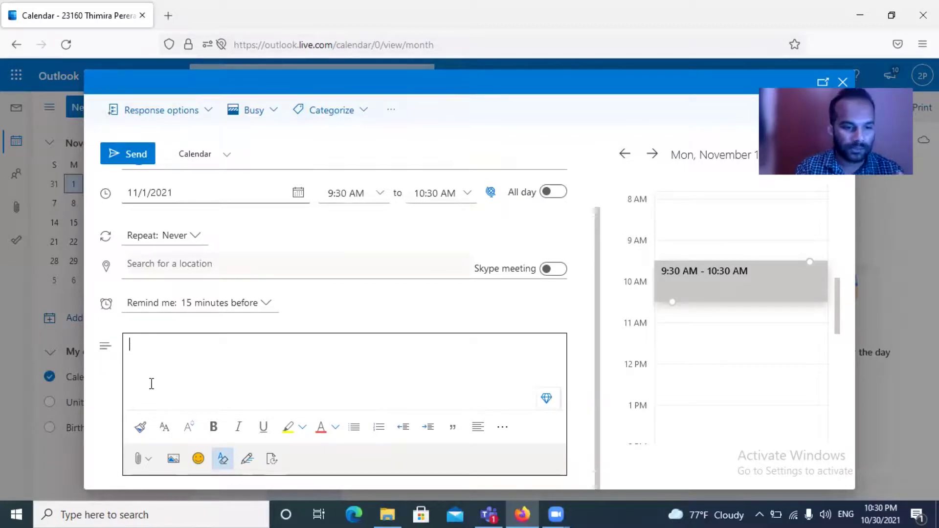
pyautogui.click(546, 398)
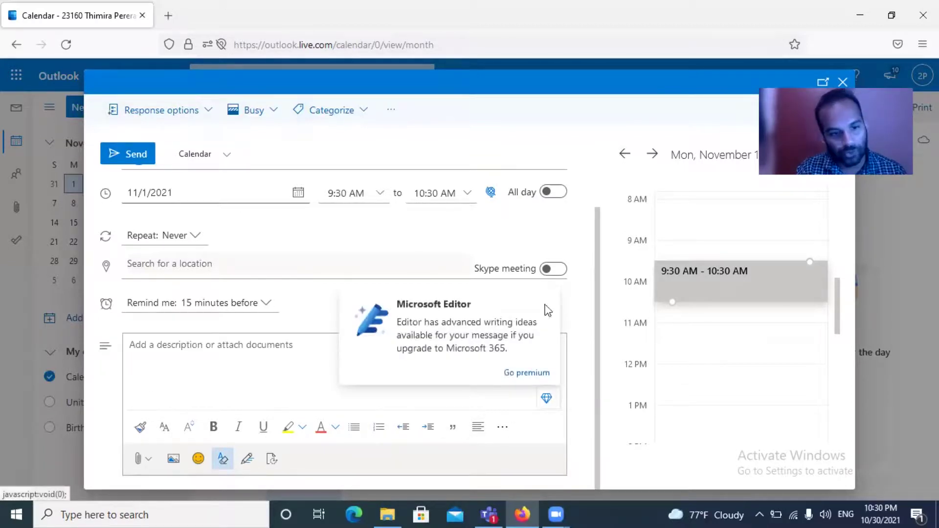
pyautogui.click(239, 377)
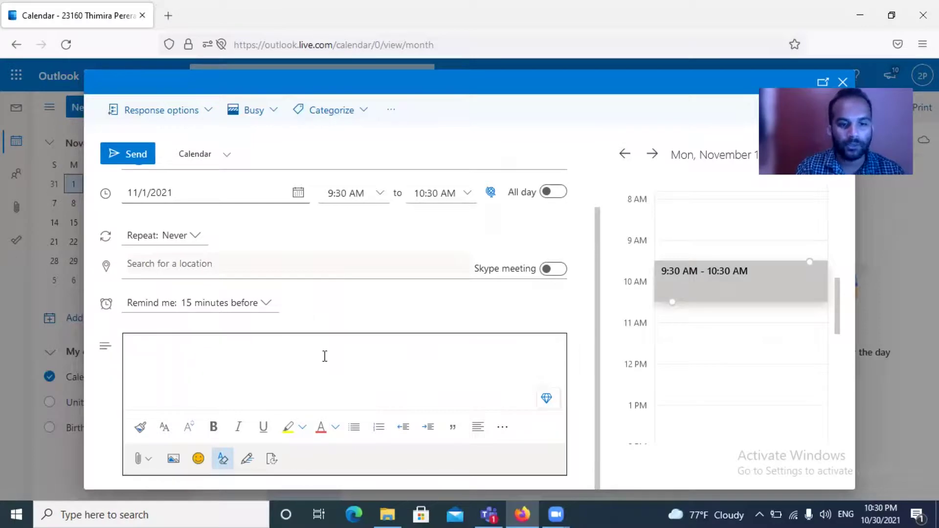
pyautogui.scroll(3, 216, 199)
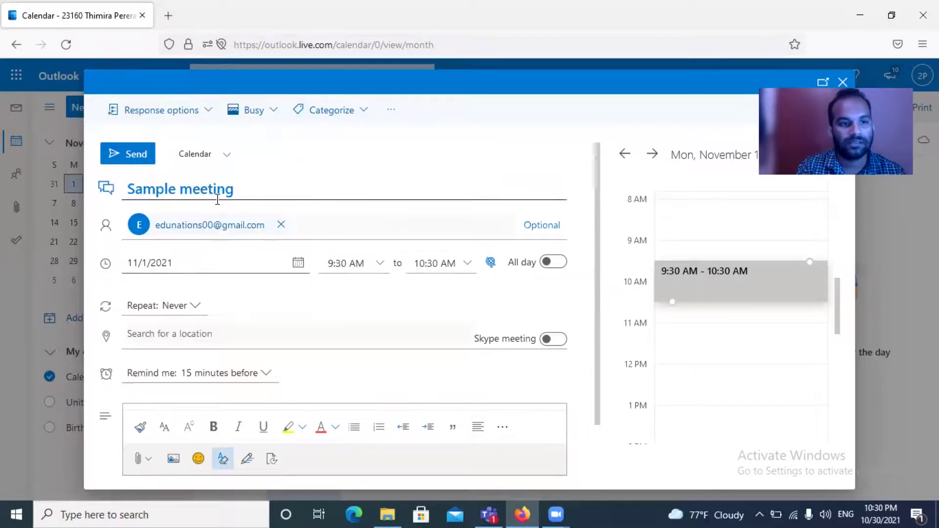
pyautogui.scroll(-3, 483, 259)
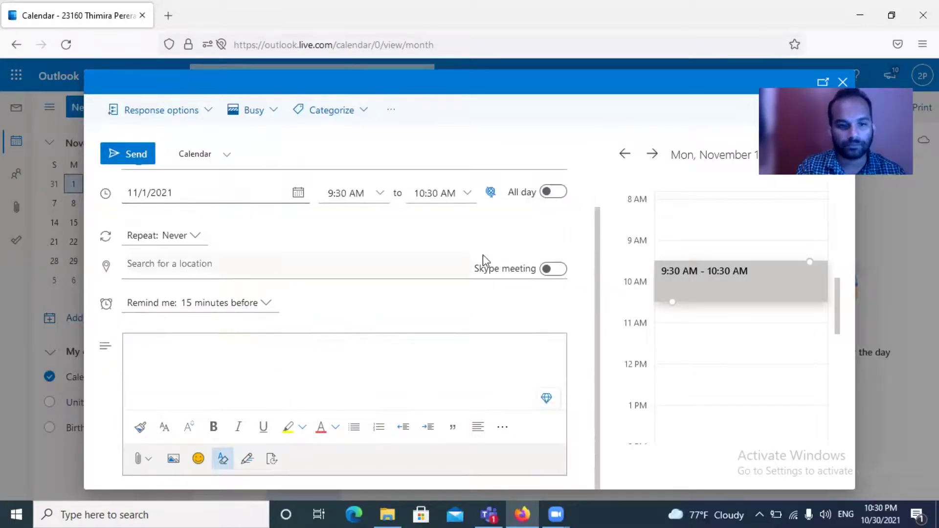
pyautogui.scroll(3, 413, 351)
pyautogui.scroll(-3, 367, 323)
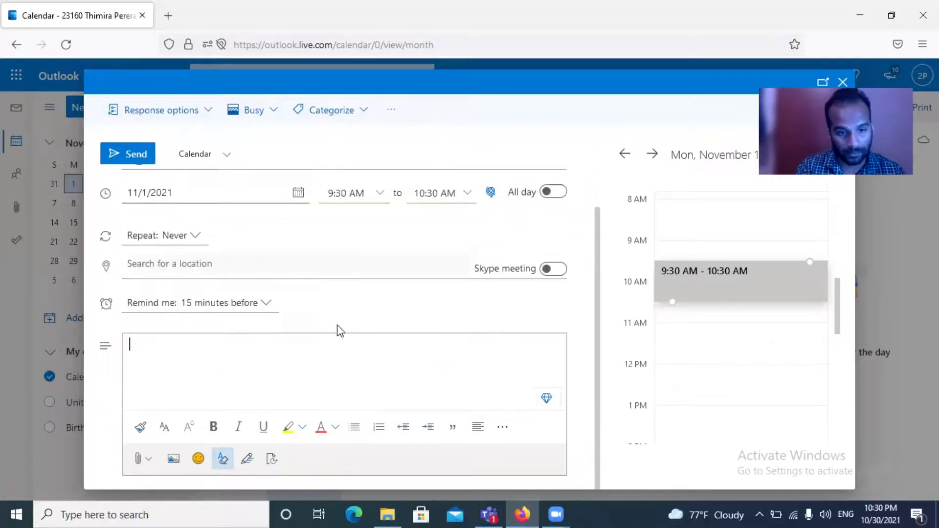
pyautogui.scroll(3, 421, 313)
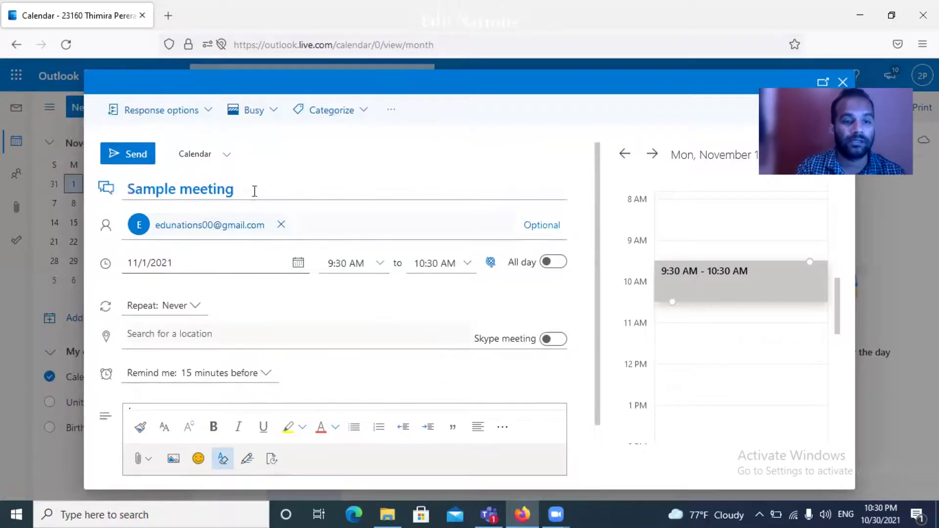
pyautogui.click(226, 157)
pyautogui.click(404, 145)
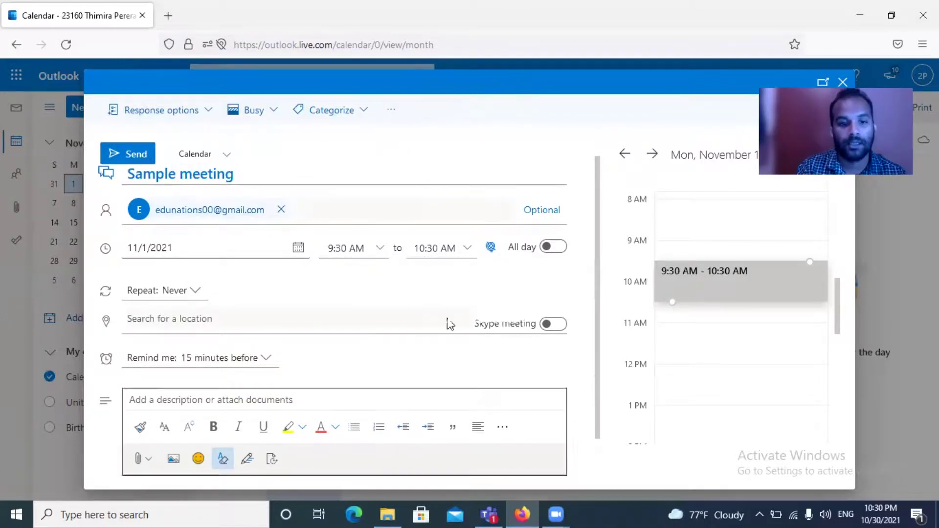
pyautogui.scroll(1, 369, 295)
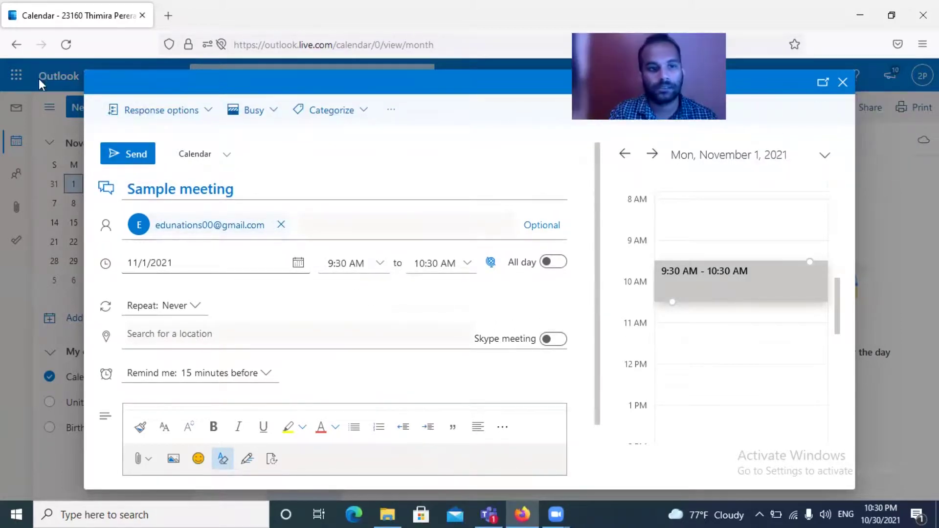
pyautogui.click(364, 111)
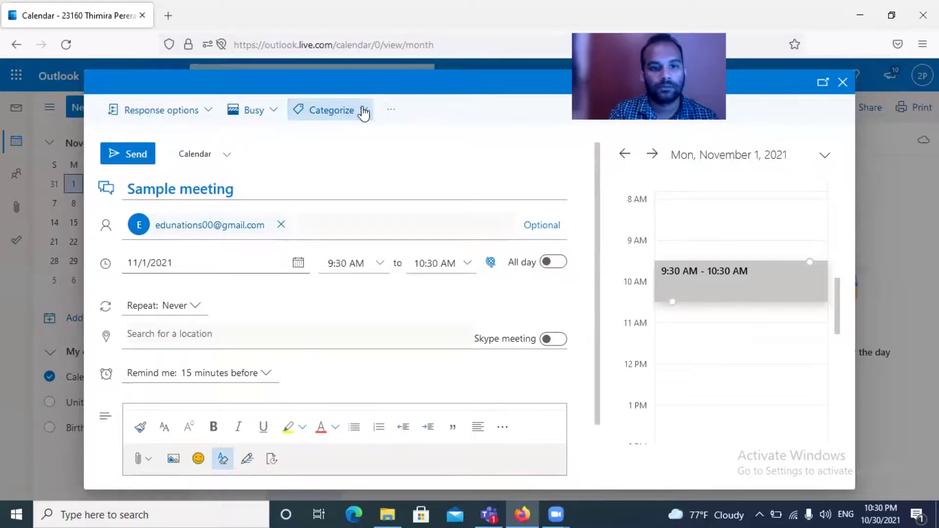
pyautogui.click(362, 109)
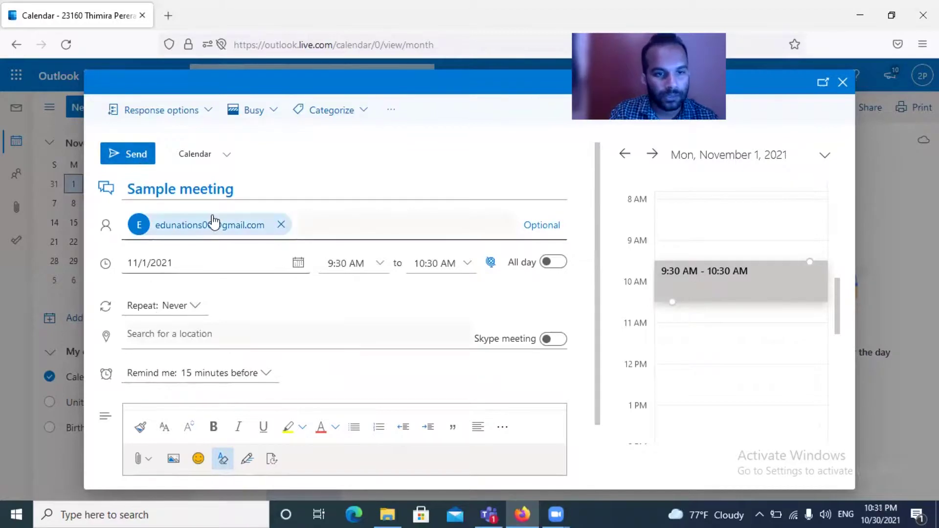
# Send the Sample meeting invitation to the attendee.
pyautogui.click(140, 158)
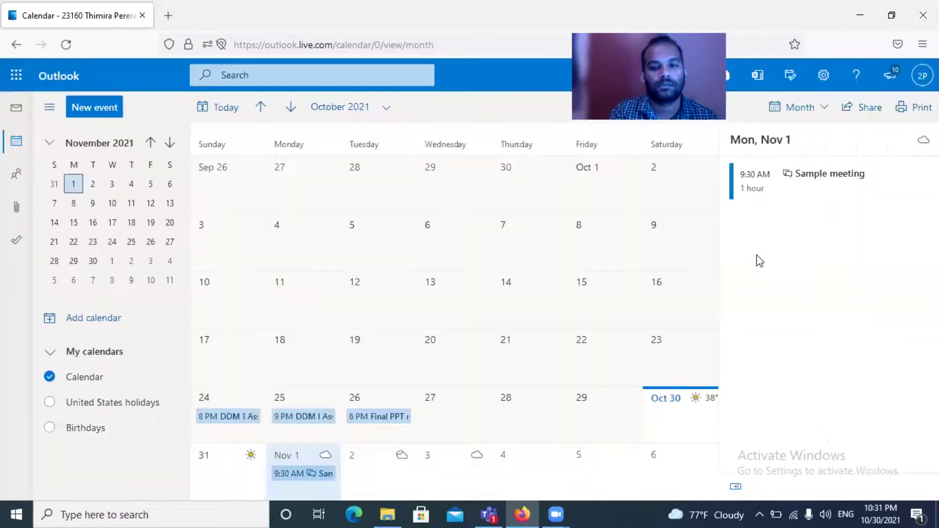